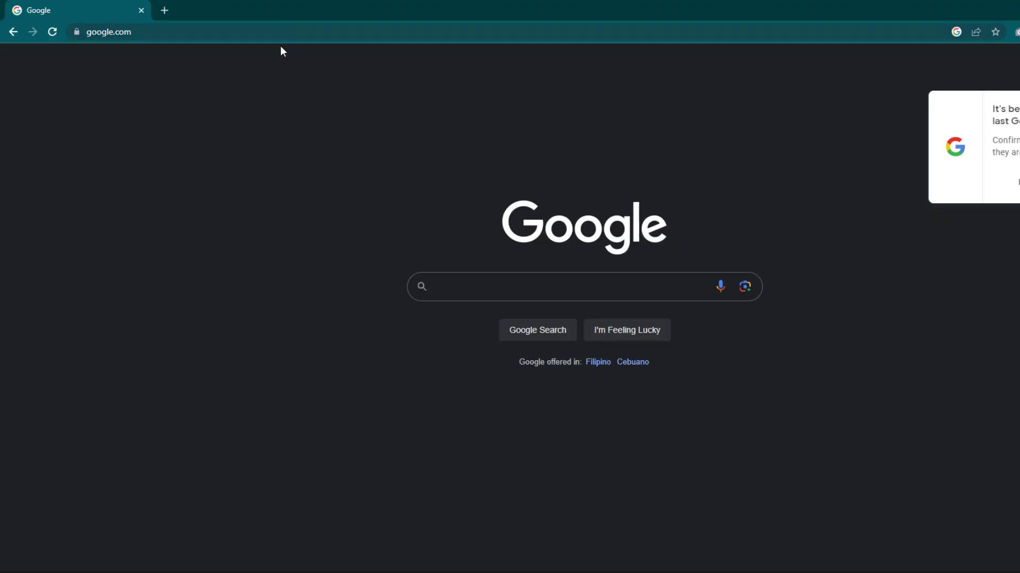
- Open the Zoom service status page at status.zoom.us
left_click(216, 34)
type("stat")
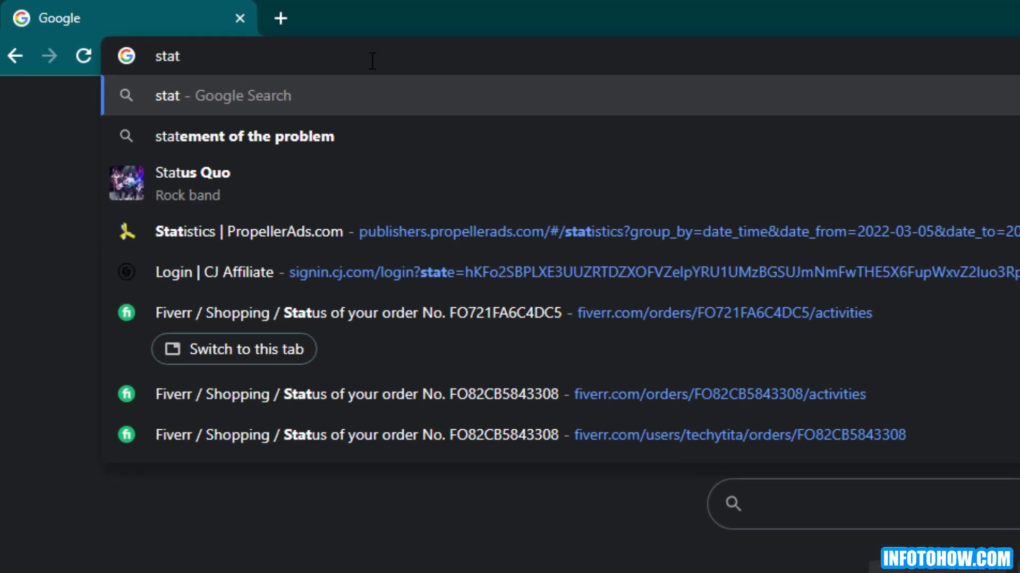
type("us.zoom.us")
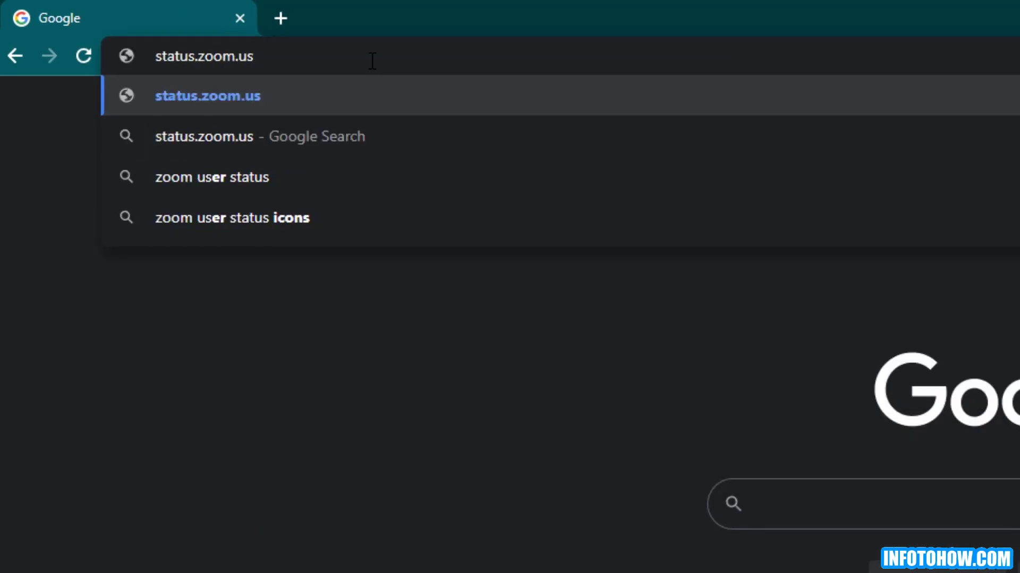
key("Return")
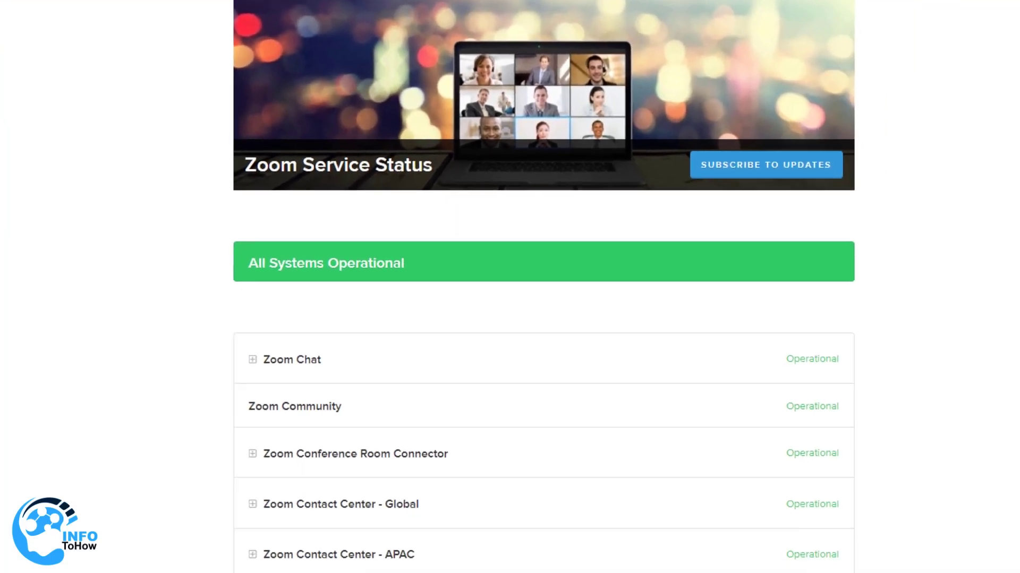
- Examine the status of the listed Zoom services, including the components under Zoom Chat, Zoom Conference Room Connector and Zoom Contact Center - Global
scroll(1009, 211, "down", 3)
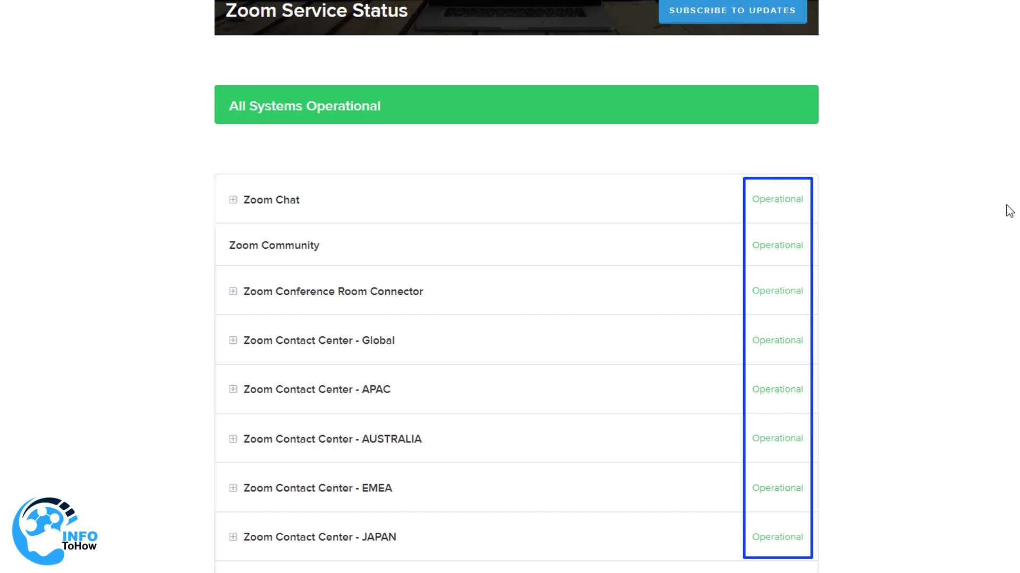
scroll(1009, 211, "down", 15)
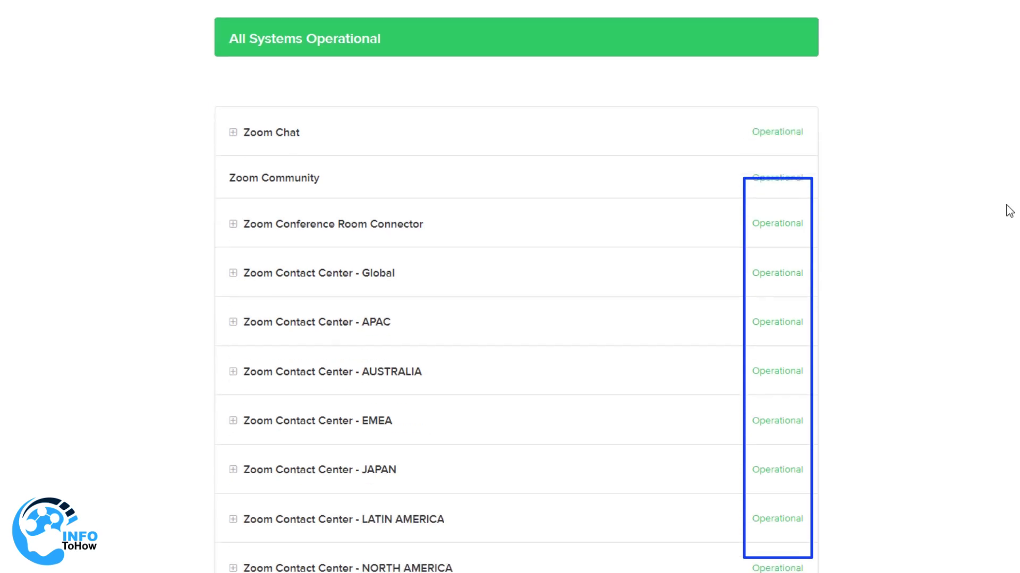
scroll(1008, 211, "down", 14)
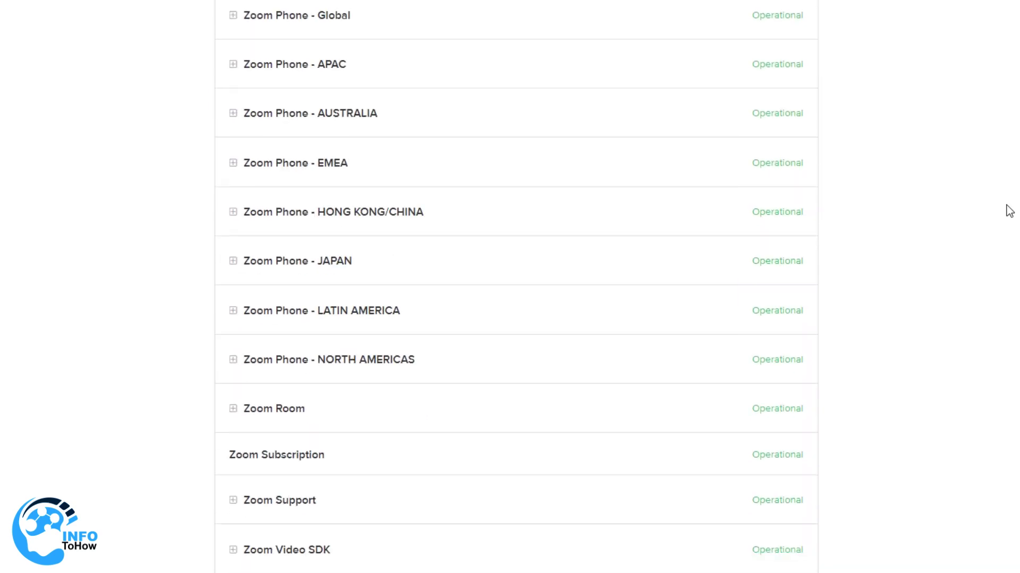
scroll(1009, 211, "up", 8)
scroll(1009, 211, "up", 20)
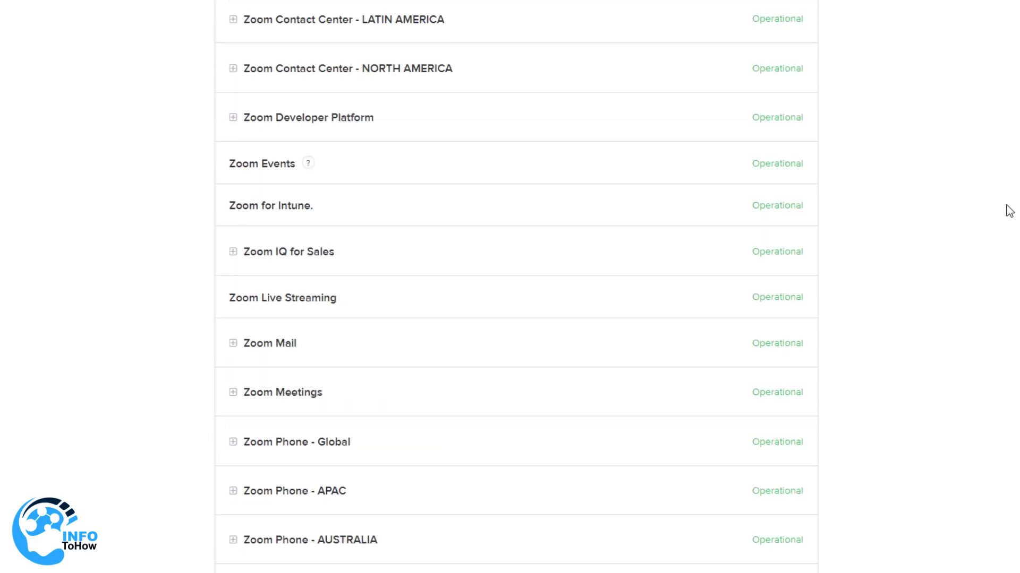
left_click(233, 272)
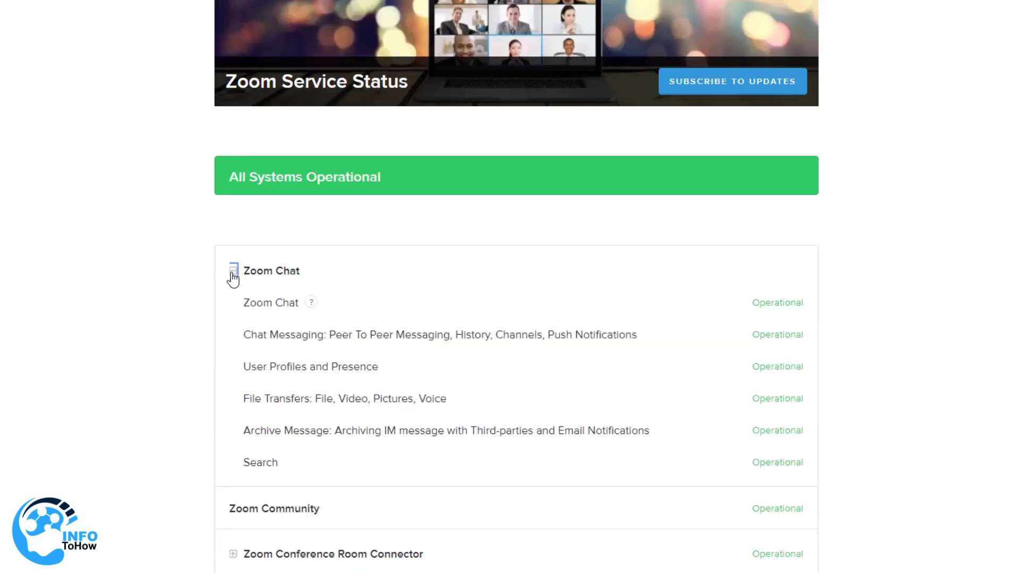
scroll(202, 301, "down", 4)
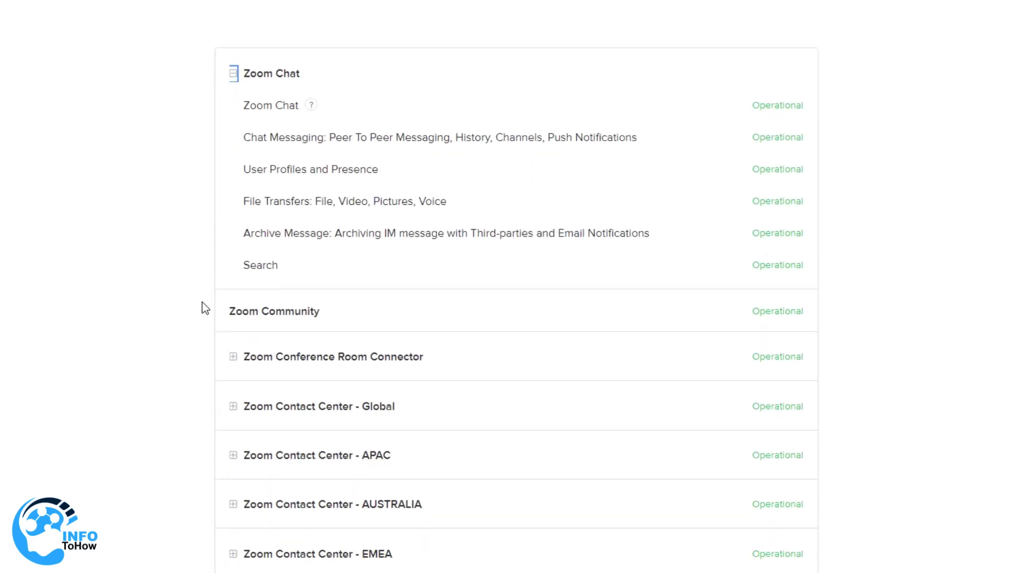
left_click(233, 341)
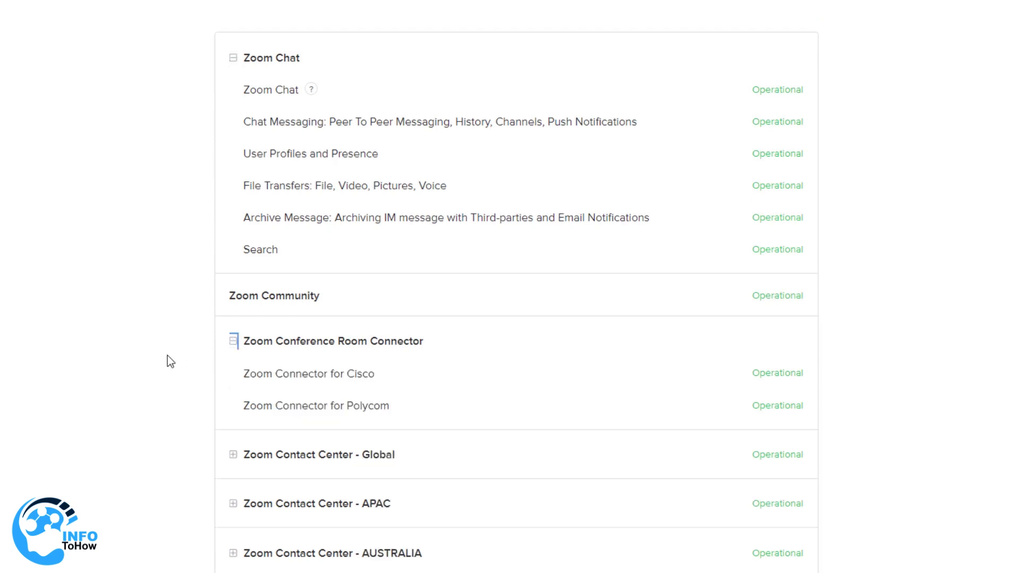
scroll(181, 339, "down", 3)
left_click(233, 313)
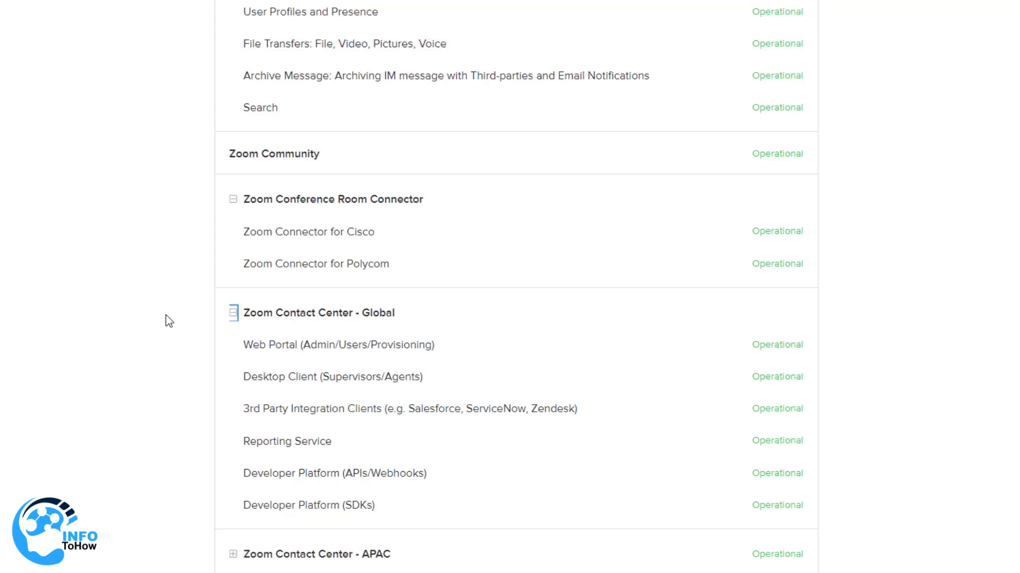
scroll(165, 315, "down", 13)
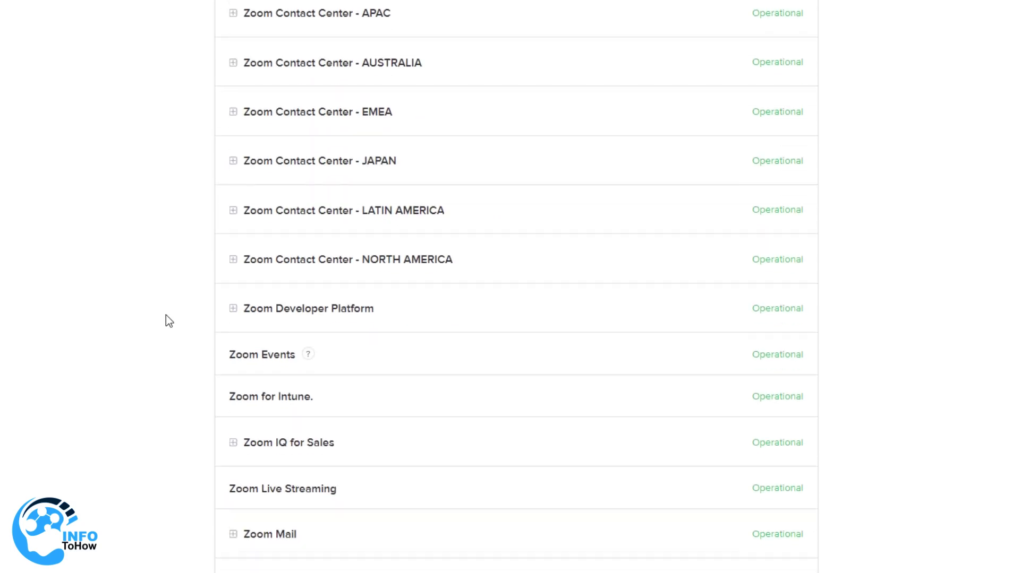
scroll(166, 316, "down", 1)
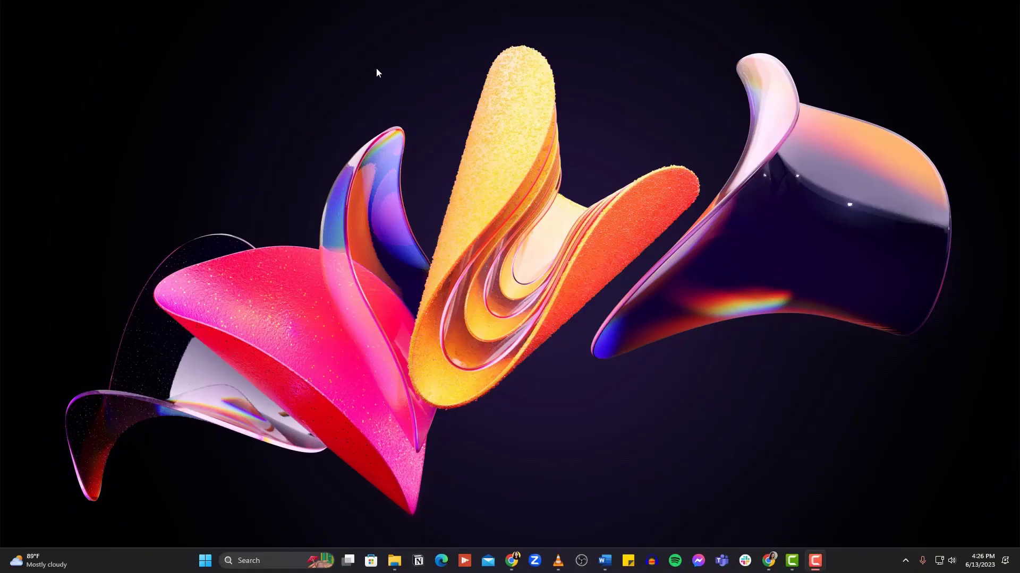
- Switch to the Zoom desktop app, check for updates and install the available update
left_click(535, 561)
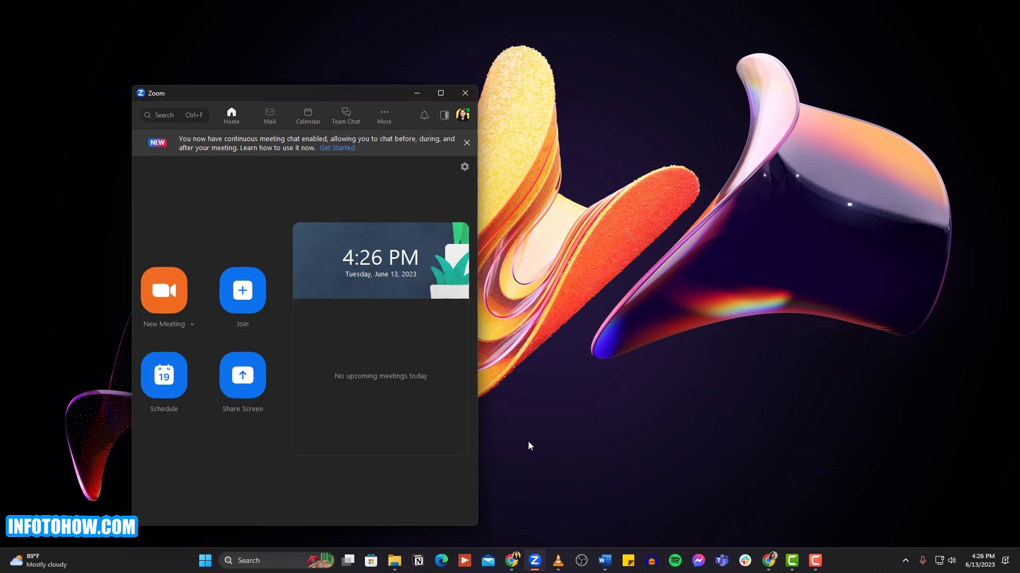
left_click(464, 117)
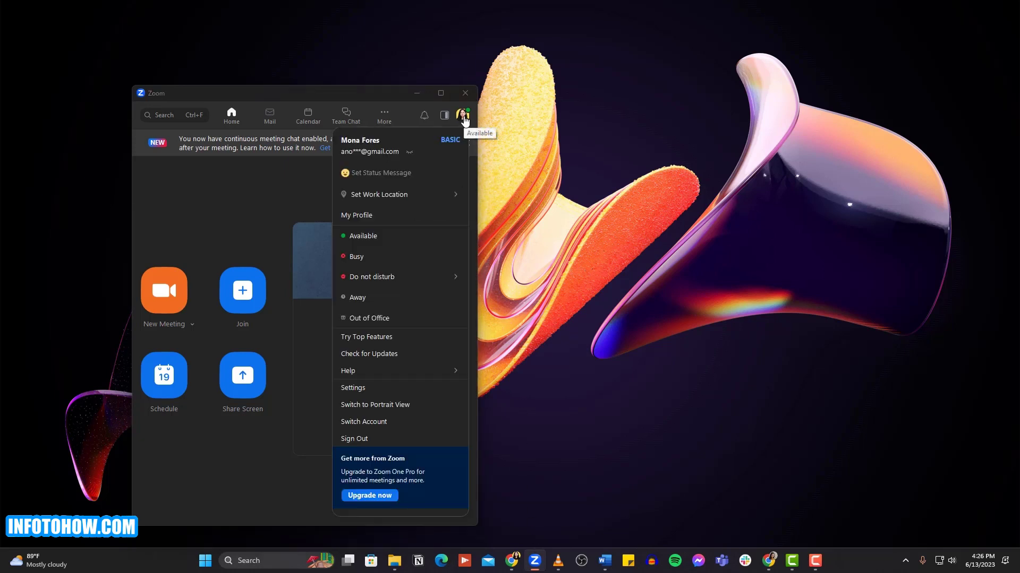
left_click(428, 353)
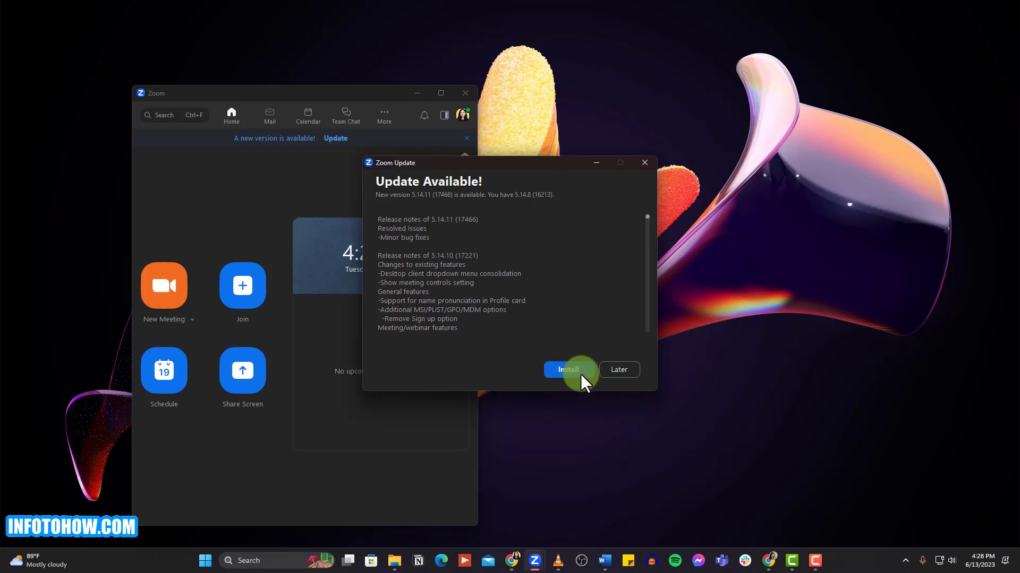
left_click(581, 374)
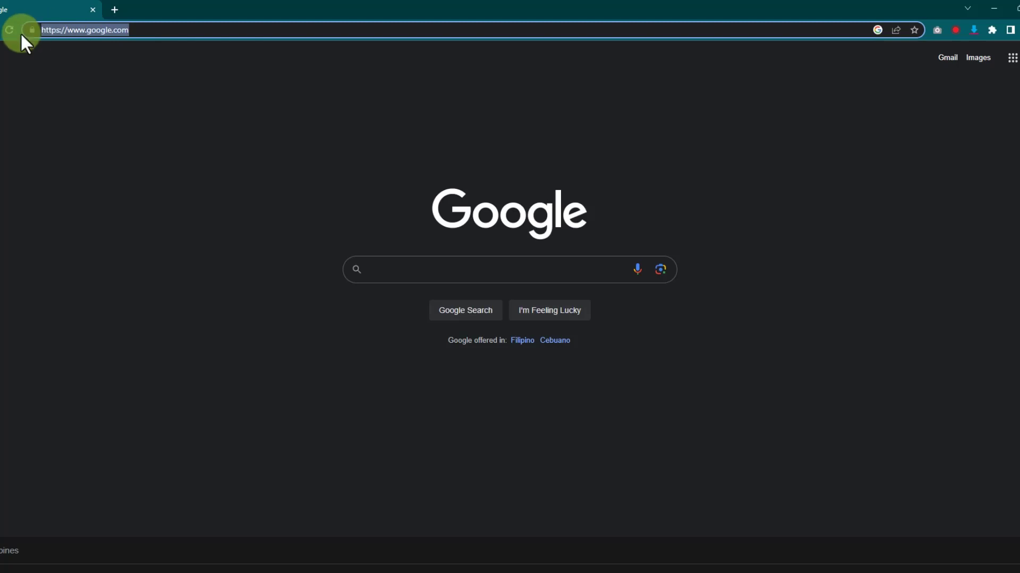
type("https://fast.com/")
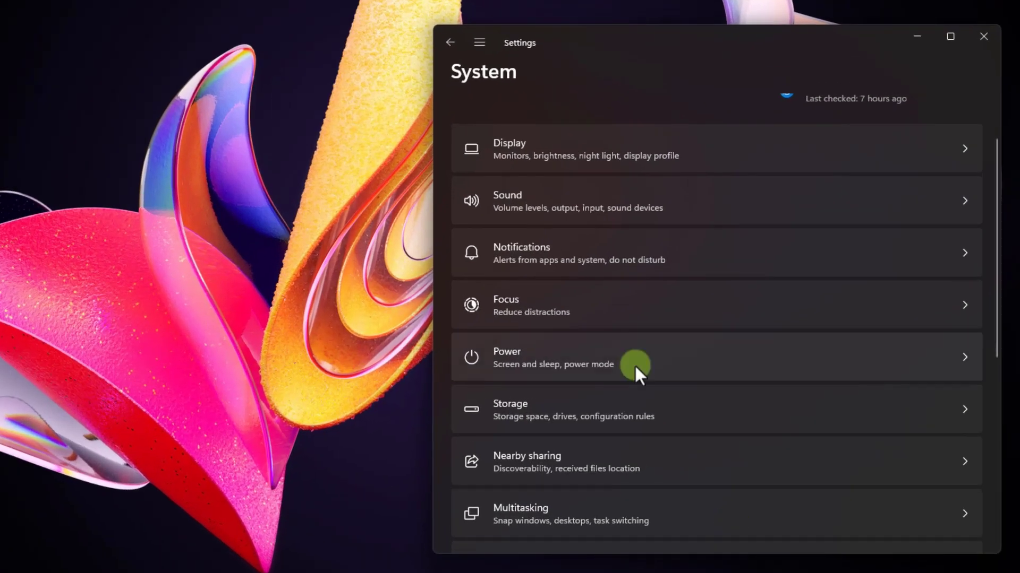
- Open Windows Security from the Privacy & security settings, manage the Virus & threat protection settings and toggle the first protection option
left_click(480, 41)
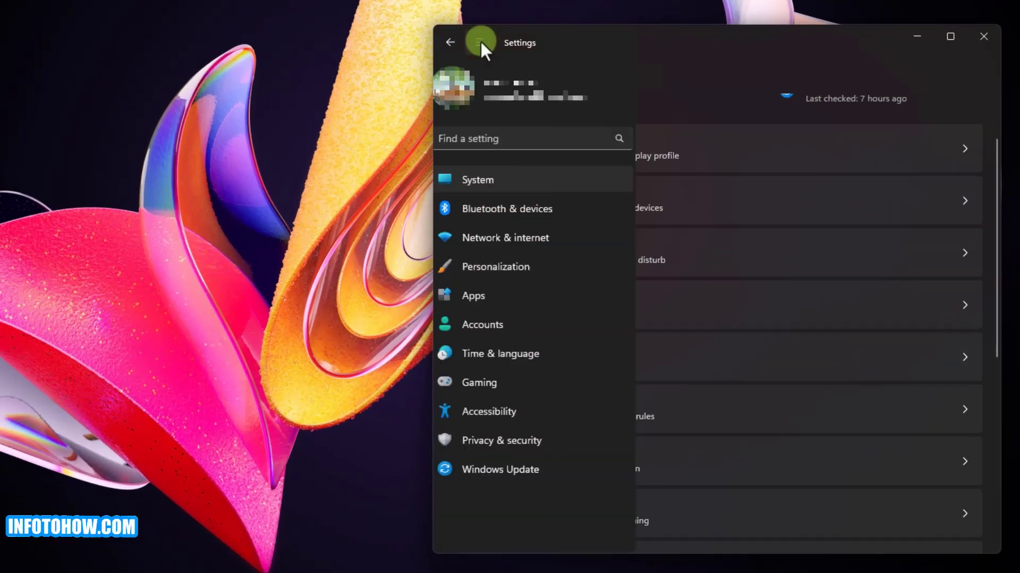
left_click(536, 442)
left_click(804, 159)
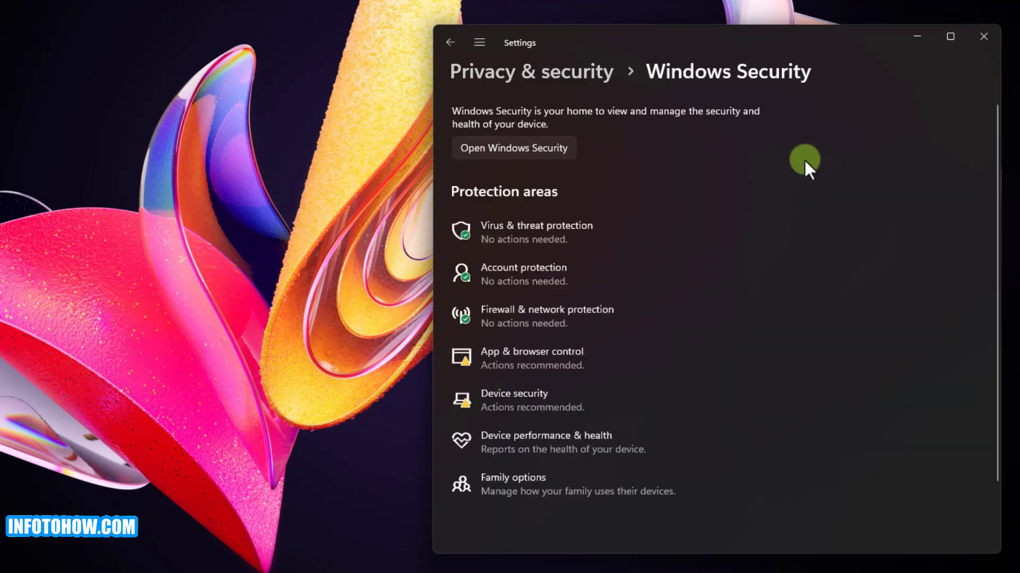
left_click(547, 149)
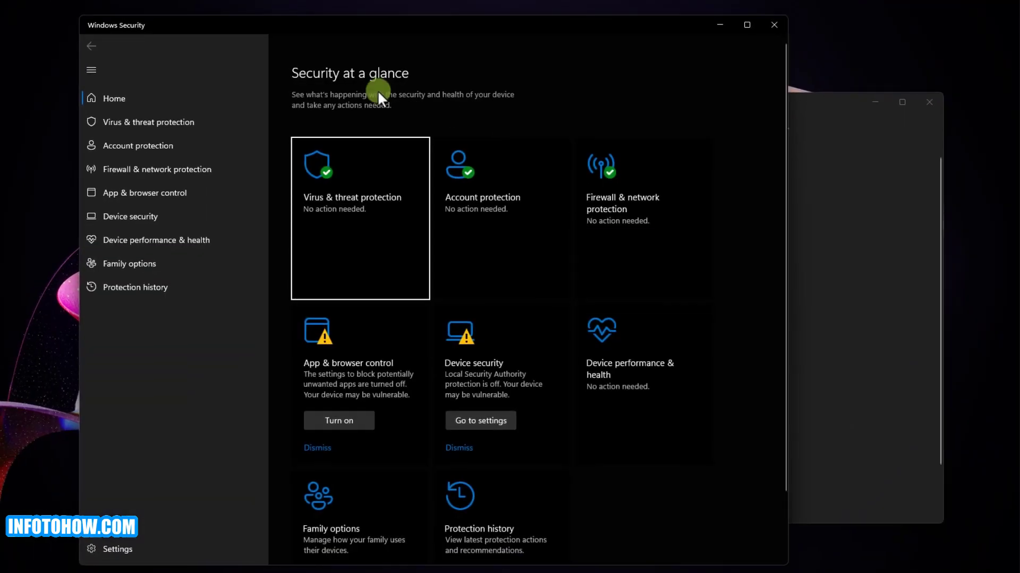
left_click(251, 118)
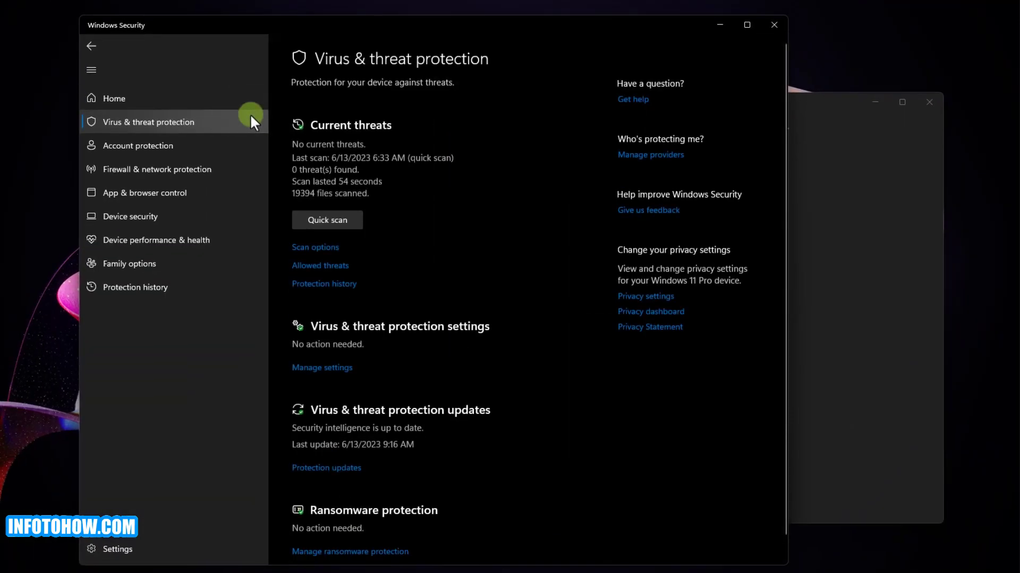
left_click(327, 365)
left_click(304, 200)
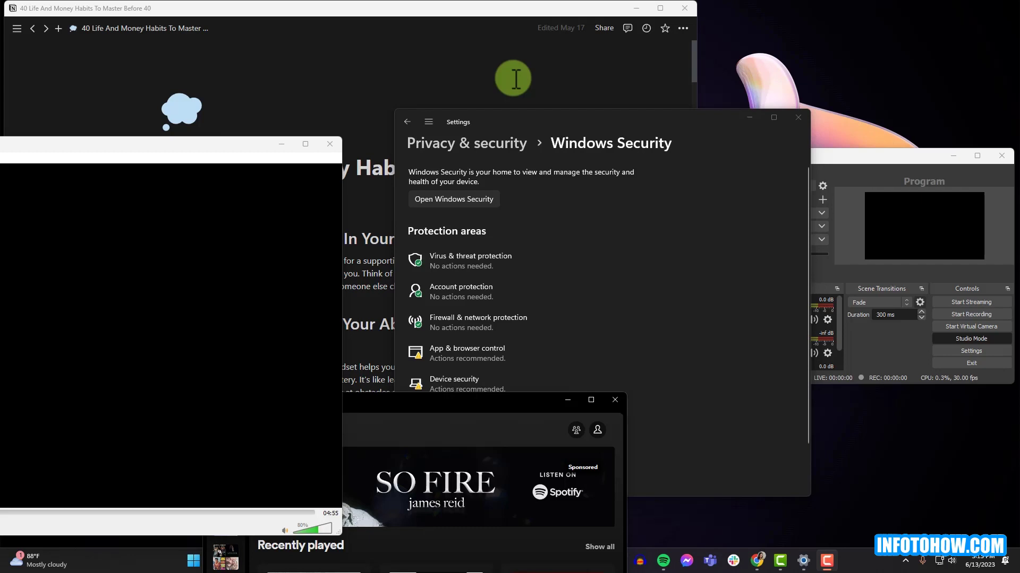
- Close the open background windows: the notes document, Windows Settings, OBS Studio, Spotify and the media player
left_click(578, 16)
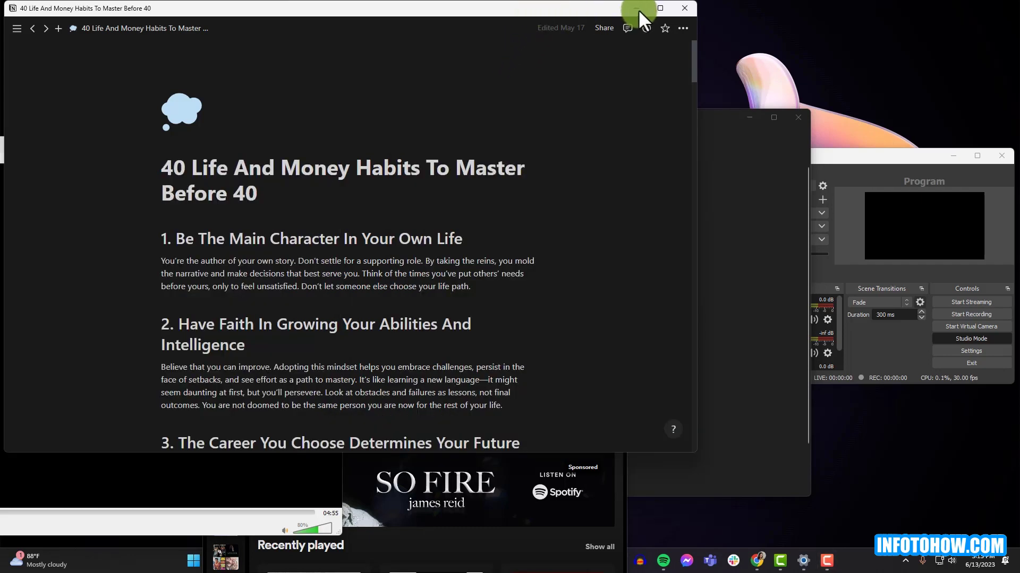
left_click(684, 7)
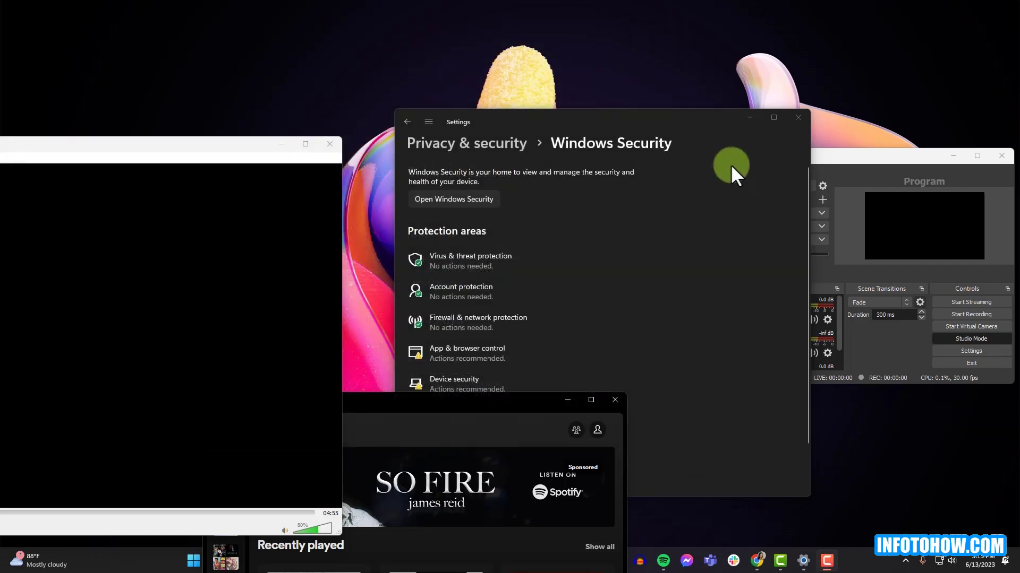
left_click(797, 116)
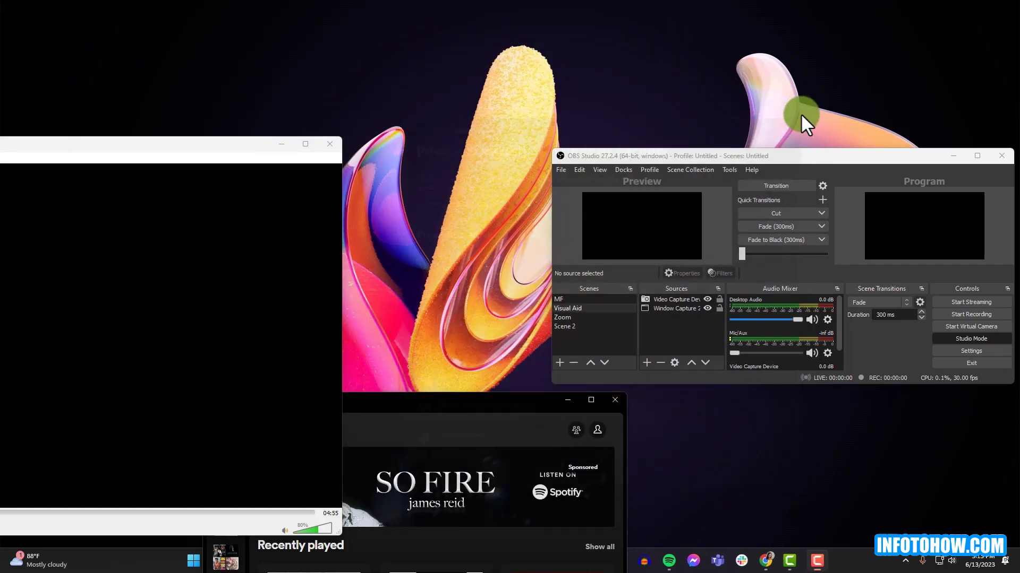
left_click(1000, 156)
left_click(617, 400)
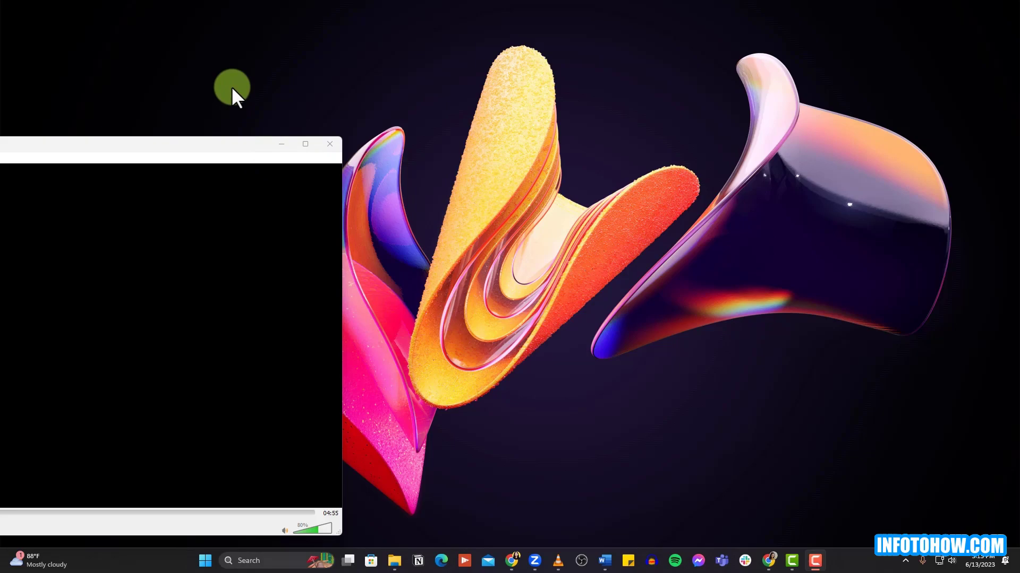
left_click(330, 144)
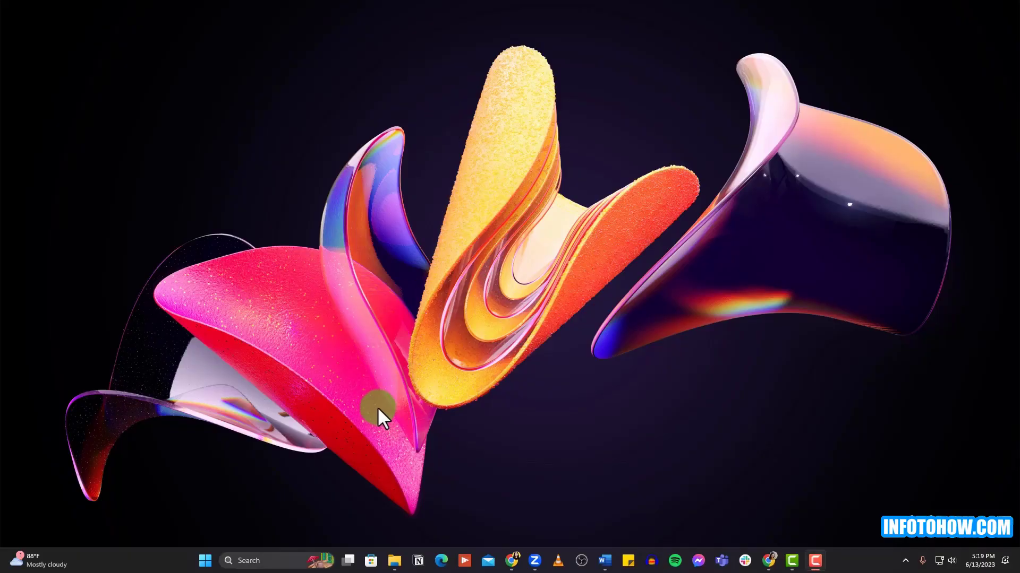
- Bring up the computer's power options from Start
left_click(205, 560)
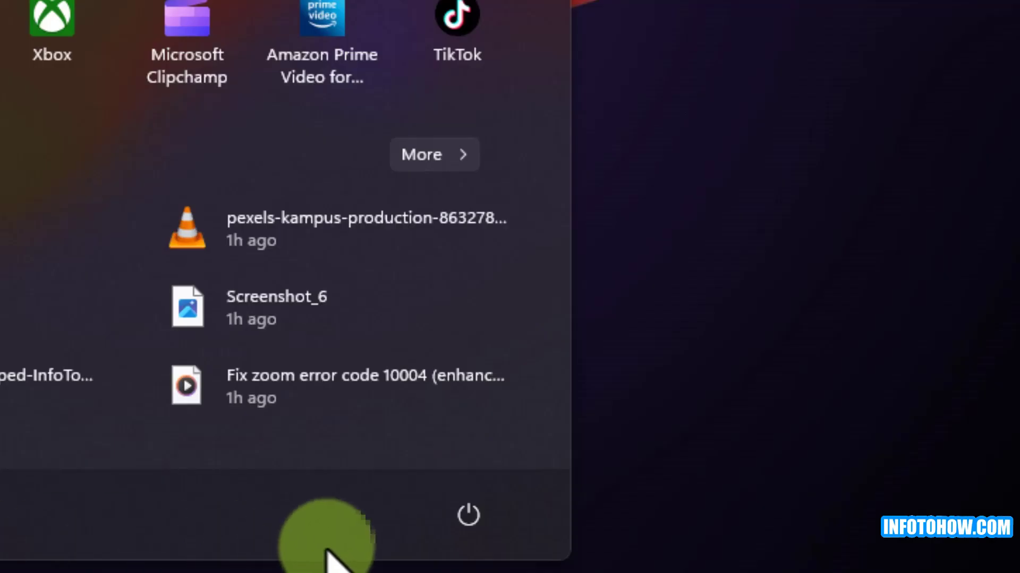
left_click(468, 517)
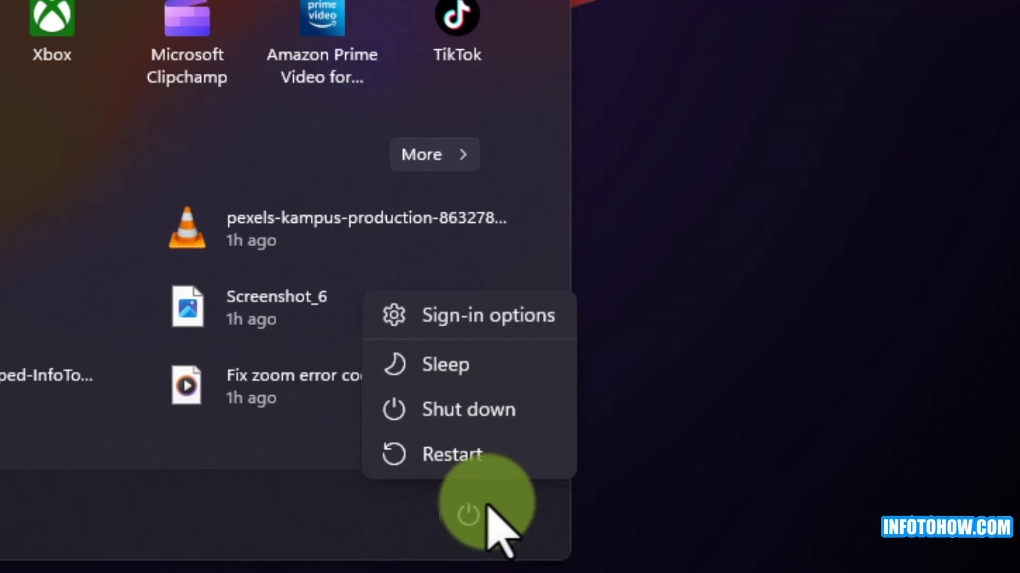